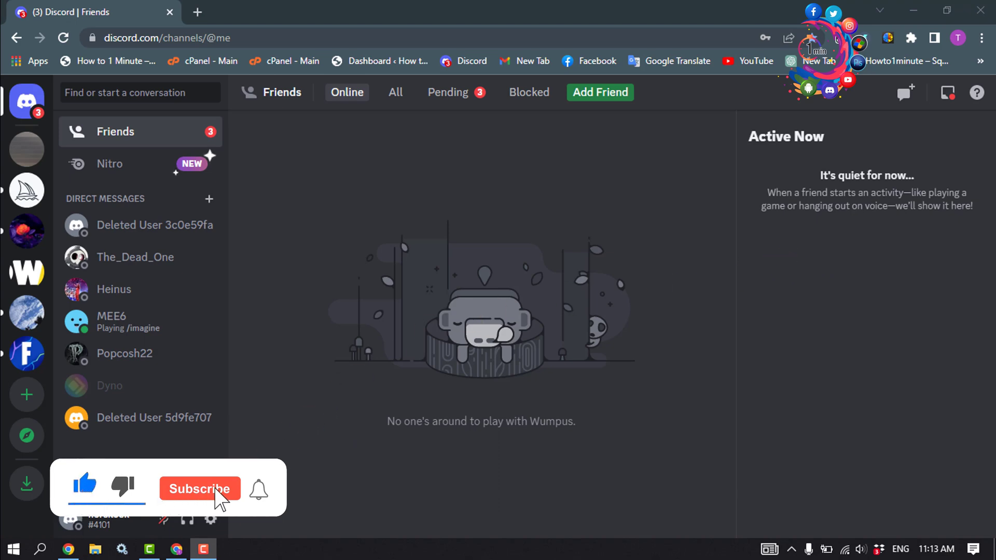
Step: Turn on Developer Mode in Discord's Advanced settings
left_click(210, 519)
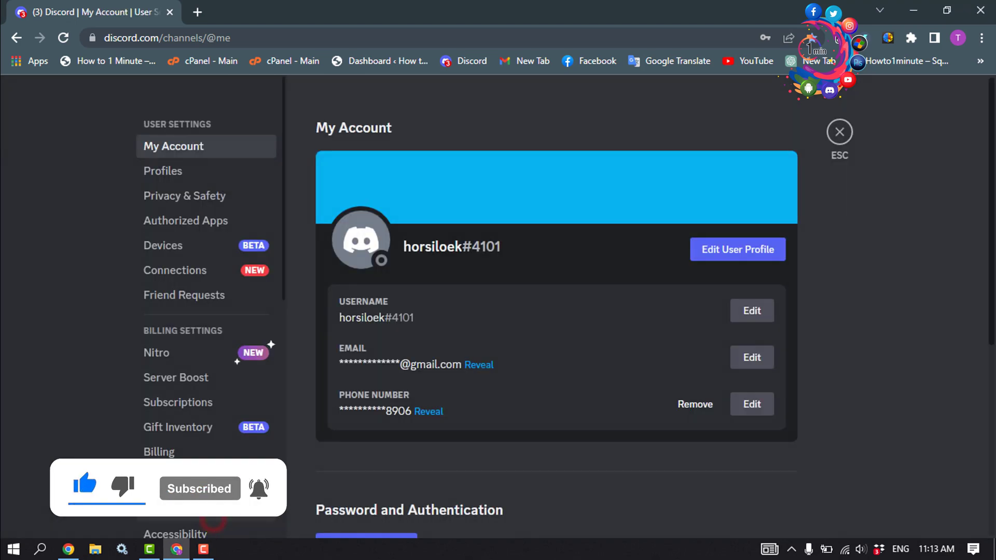
scroll(172, 282, "down", 9)
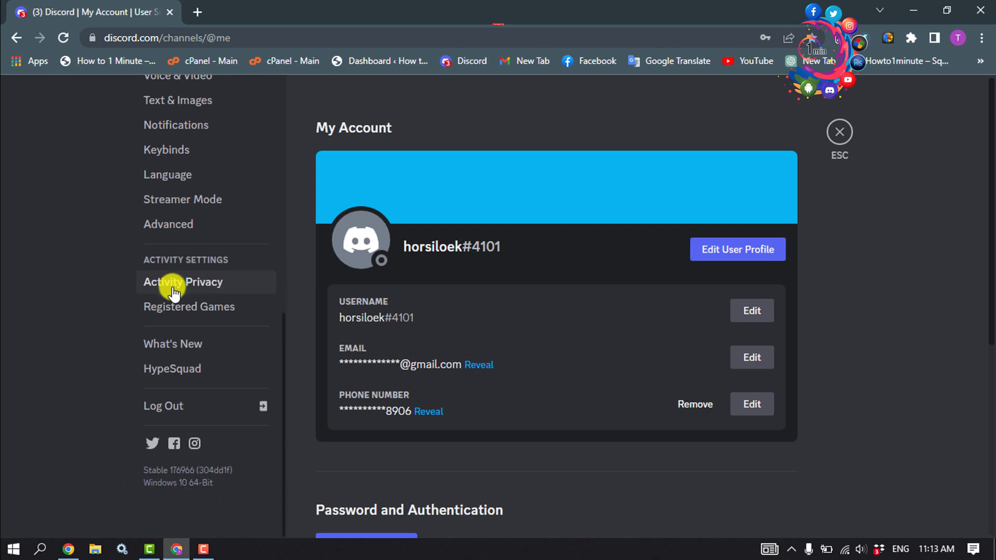
left_click(198, 227)
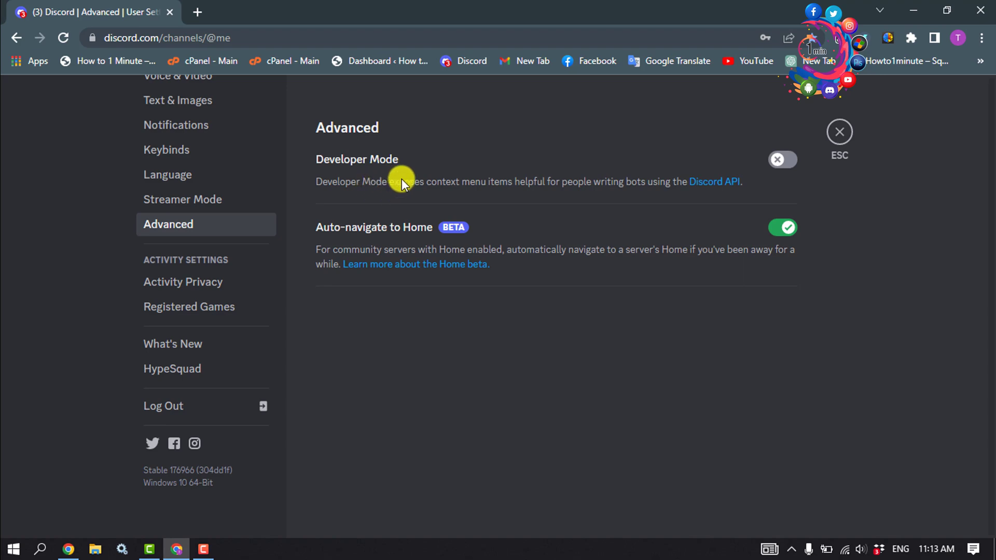
left_click(781, 161)
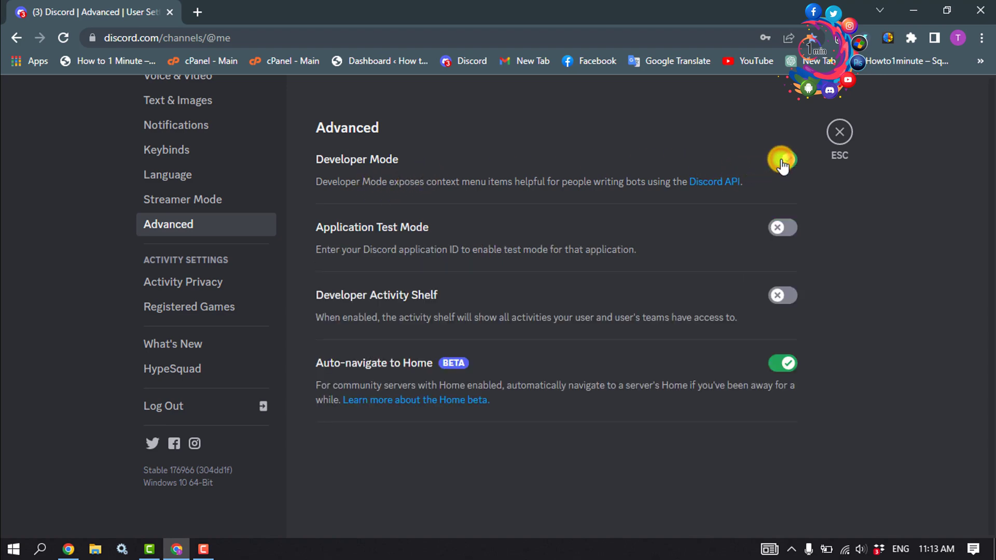
Step: Close settings and copy the Online Classes server's ID
key("Escape")
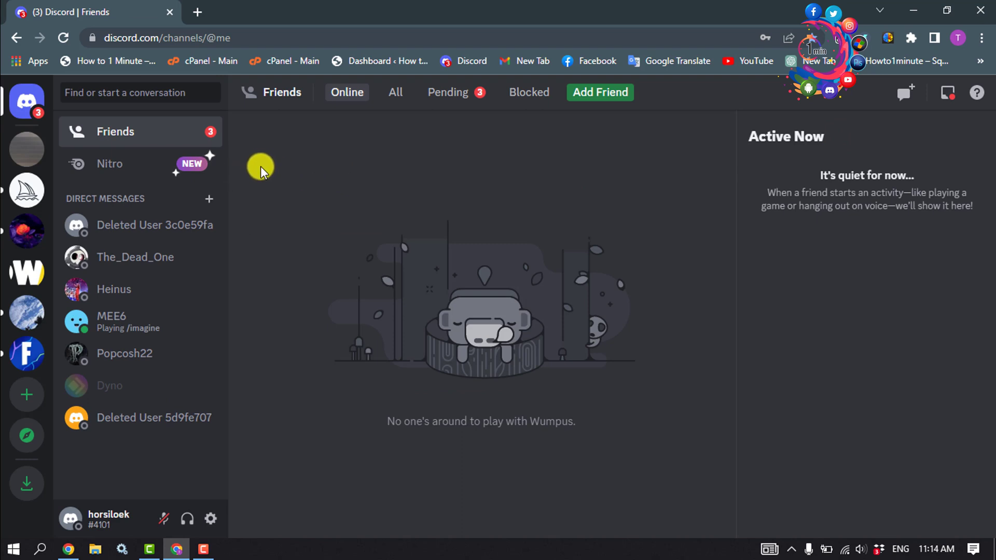
right_click(27, 153)
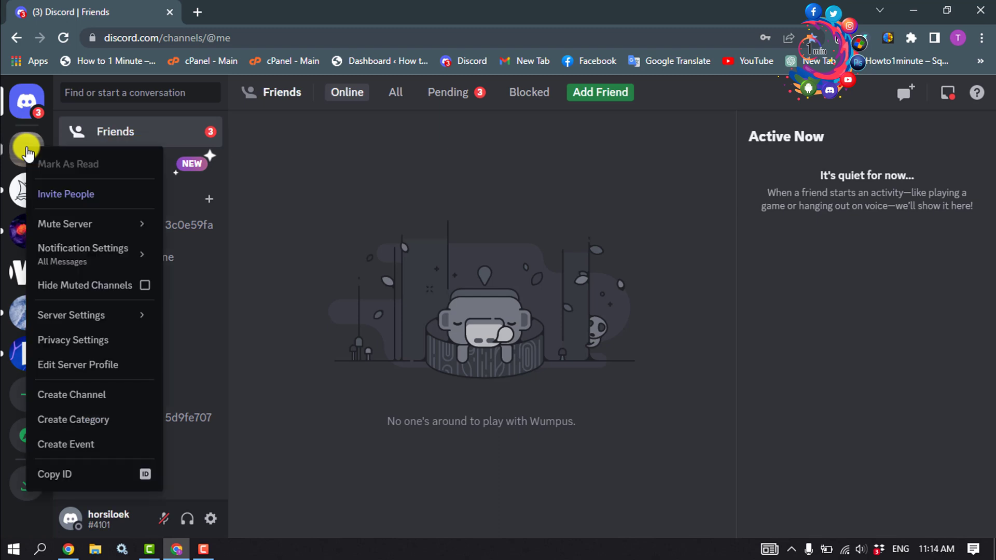
left_click(87, 474)
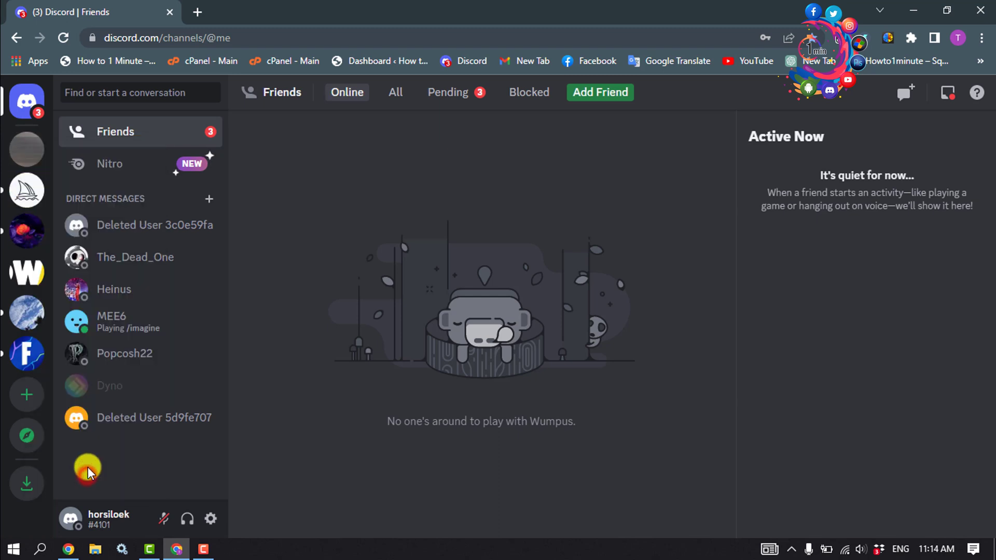
Step: In a new tab, search Google for 'discord support' and open the Discord Help Center result
left_click(195, 11)
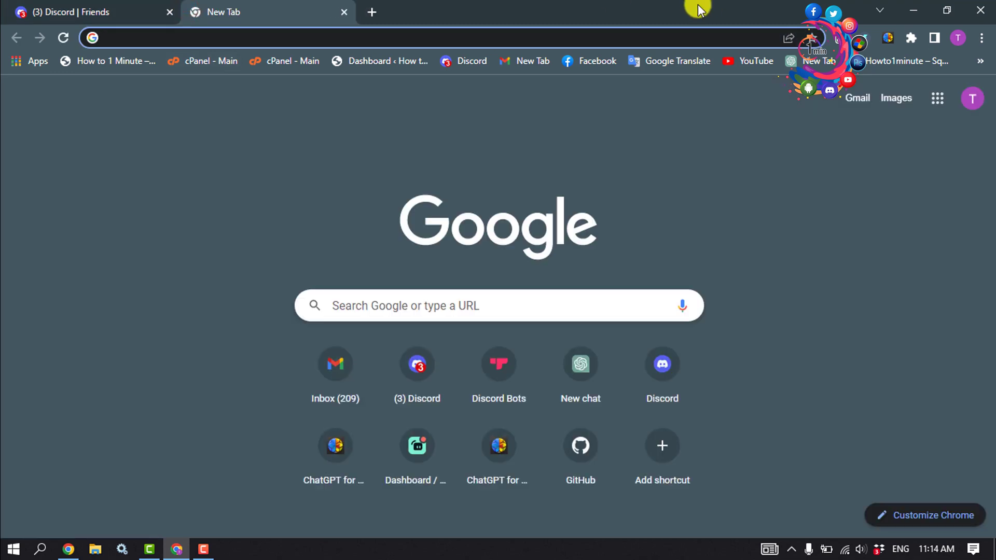
type("discord supp")
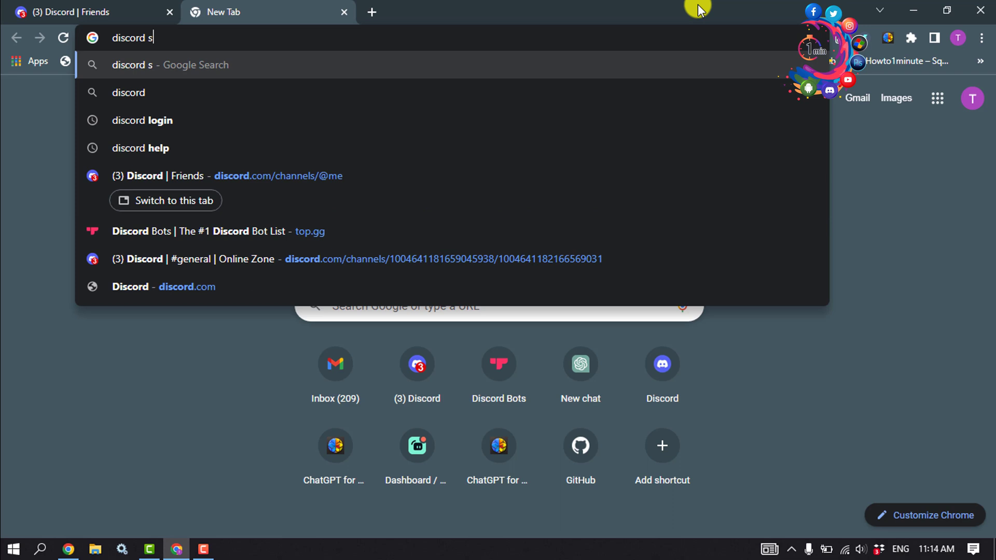
type("ort")
key("Return")
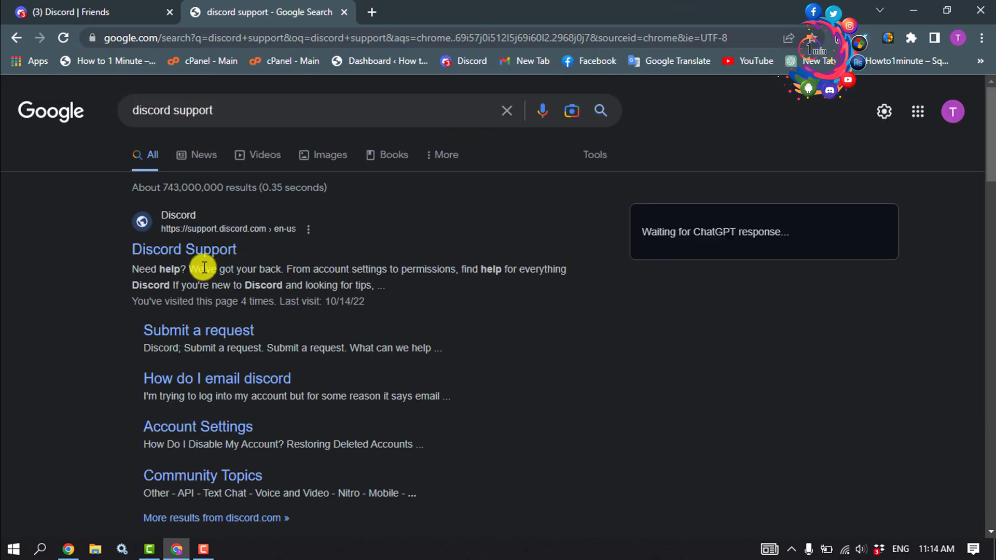
left_click(191, 254)
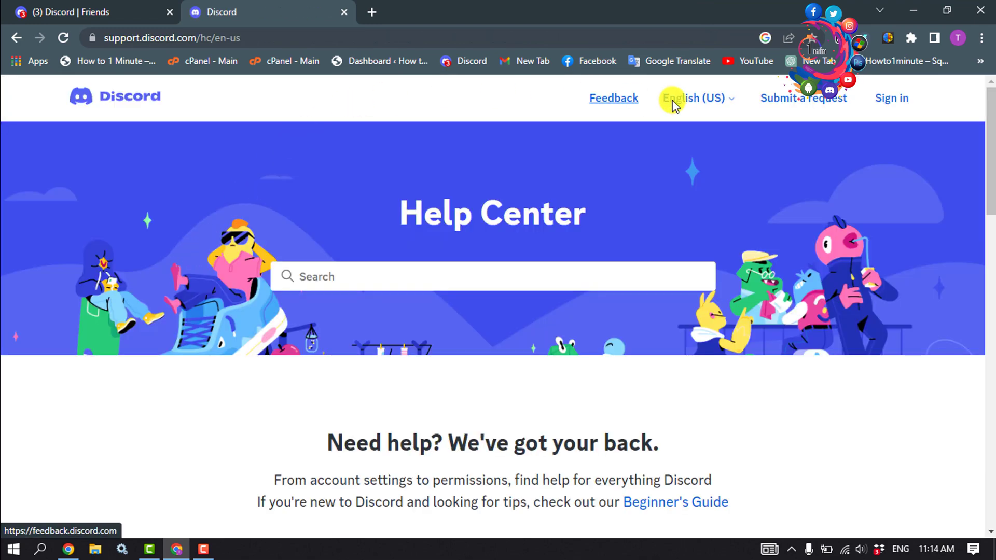
Step: Start a Submit a request form with the Trust & Safety topic and enter the contact email
left_click(793, 107)
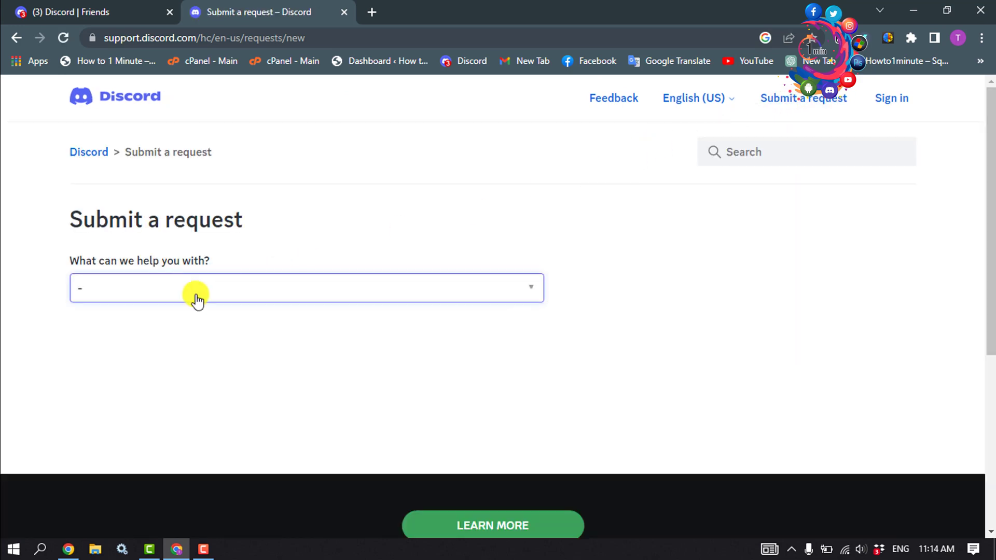
left_click(178, 289)
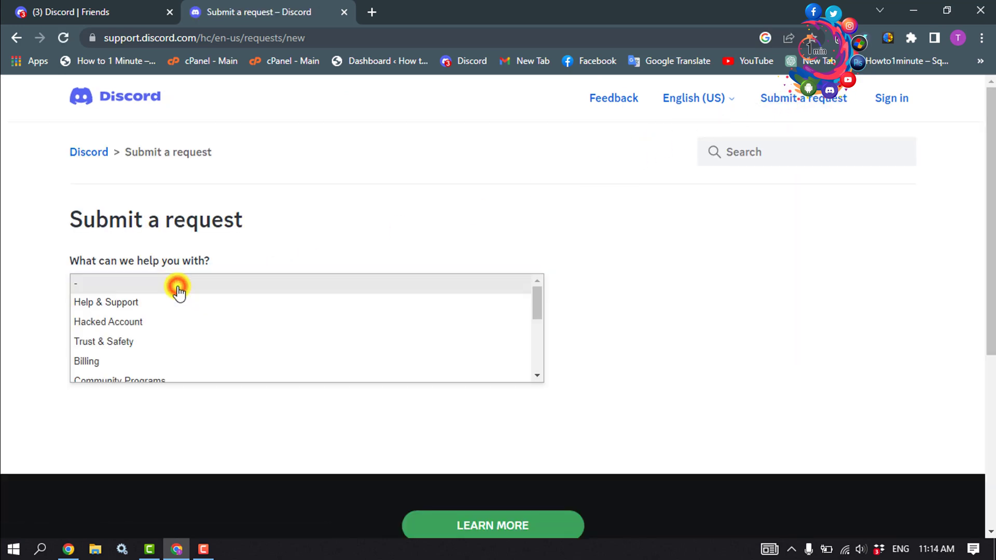
left_click(118, 343)
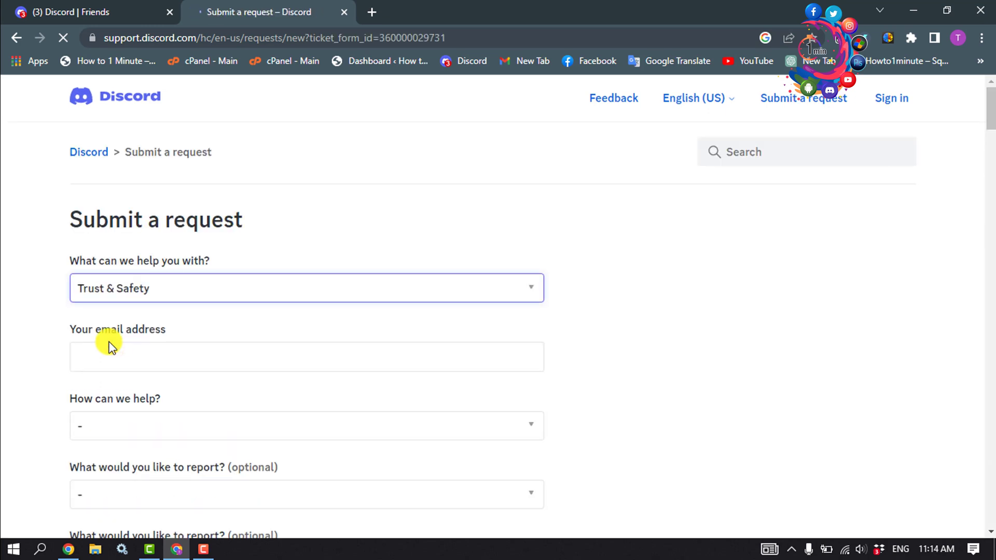
left_click(110, 356)
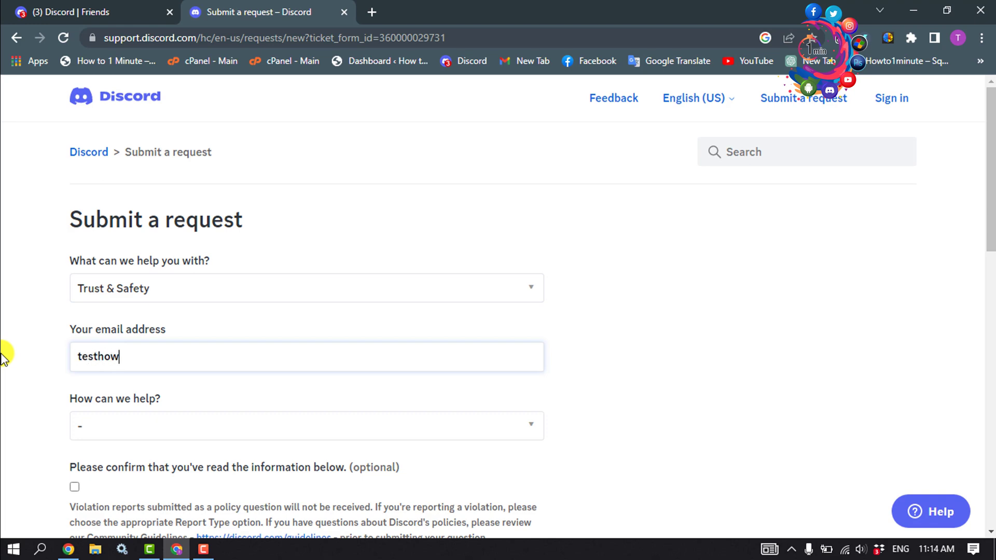
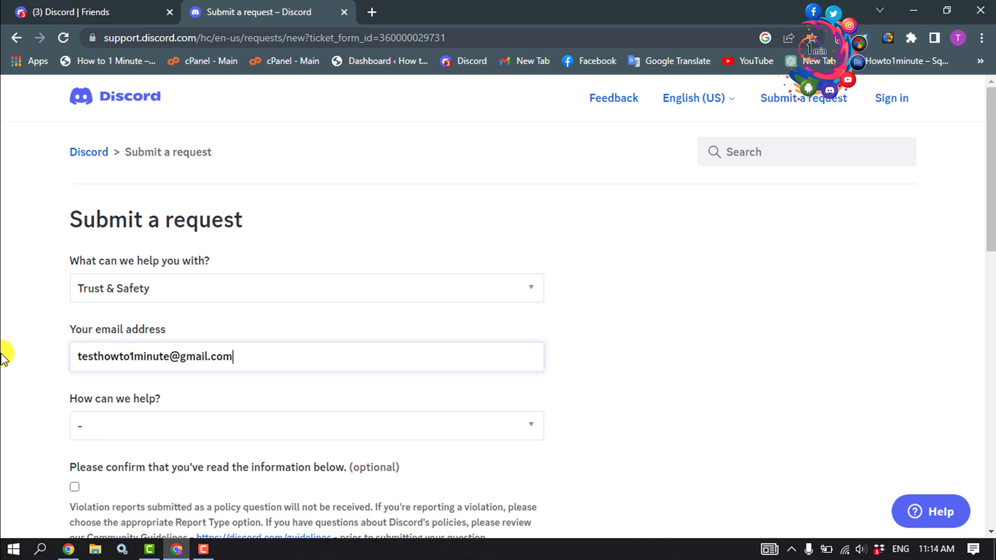
Step: Choose Report other issue and Underage user, and tick the read-confirmation box
left_click(136, 425)
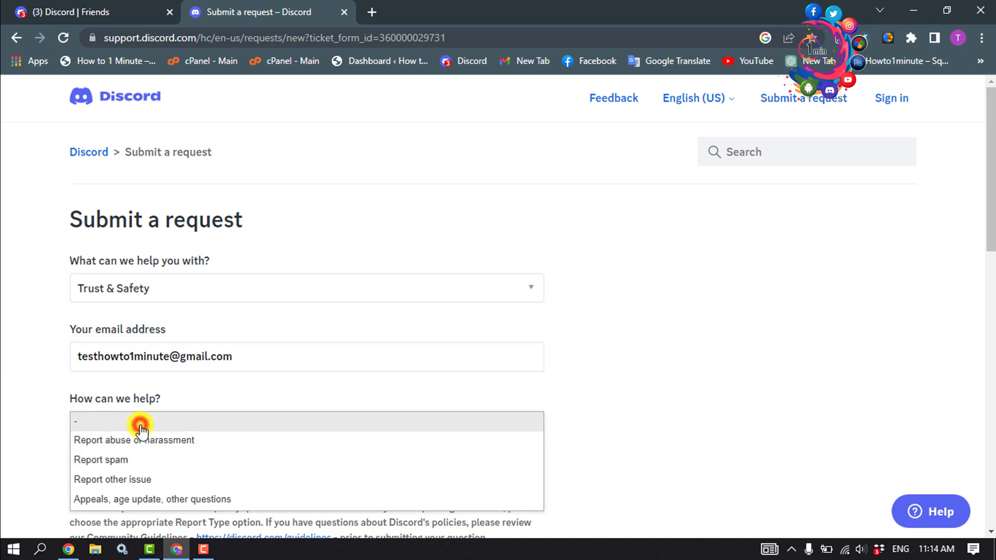
left_click(104, 478)
scroll(127, 213, "down", 4)
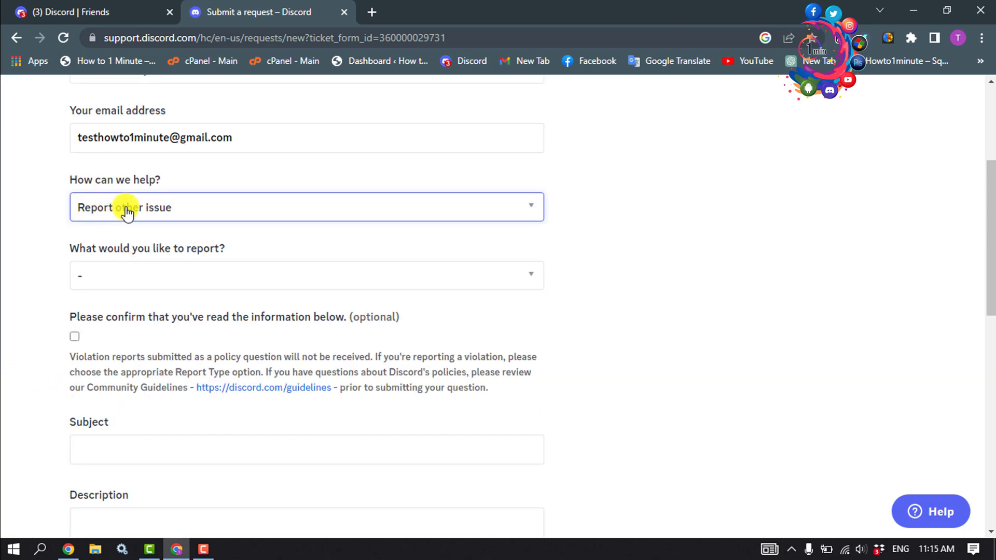
left_click(150, 265)
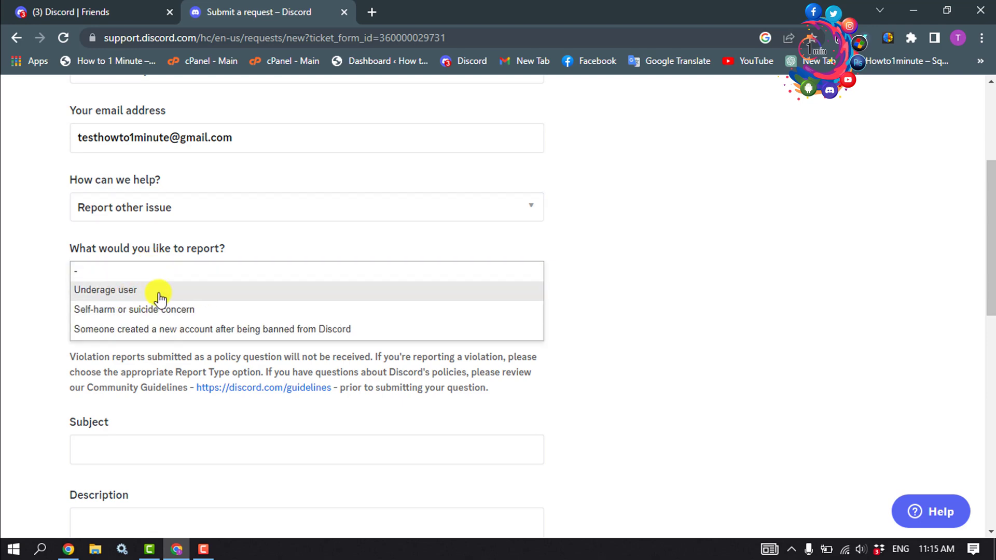
left_click(163, 294)
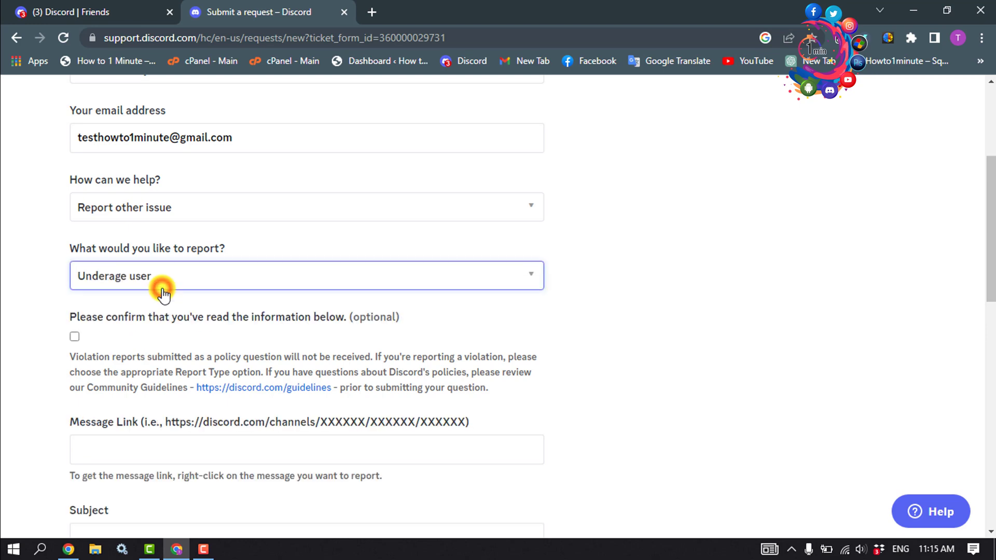
left_click(75, 335)
scroll(73, 332, "down", 4)
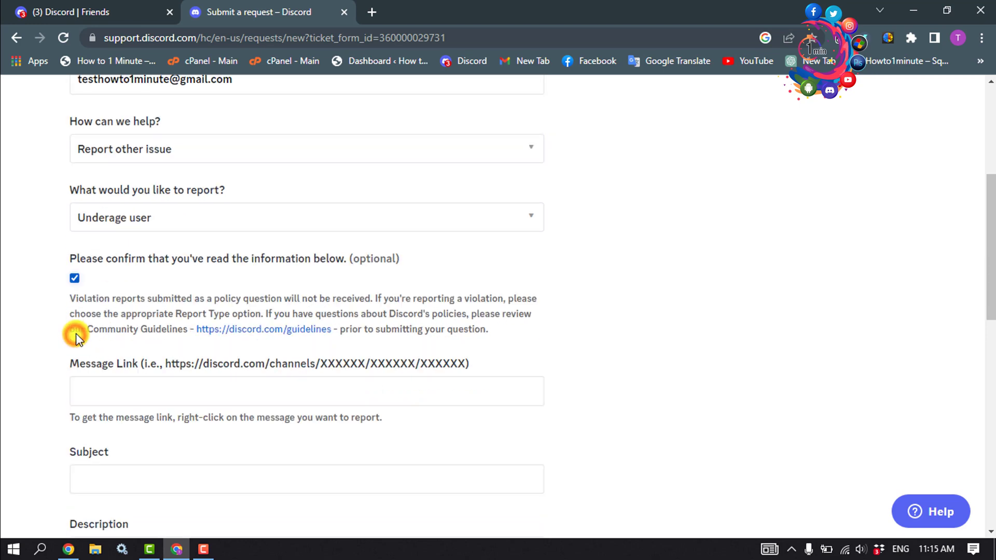
Step: Enter the subject 'I want to report a server'
left_click(170, 229)
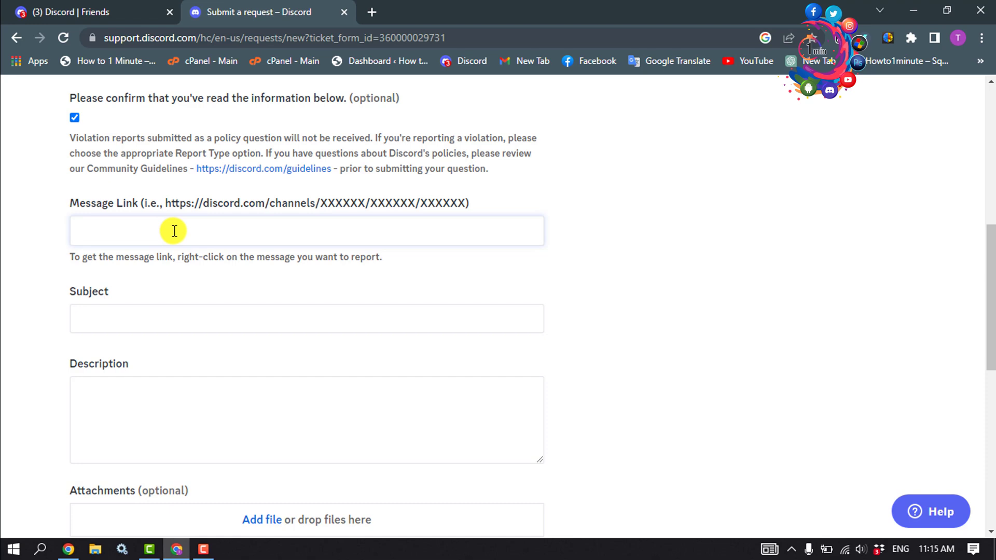
left_click(145, 318)
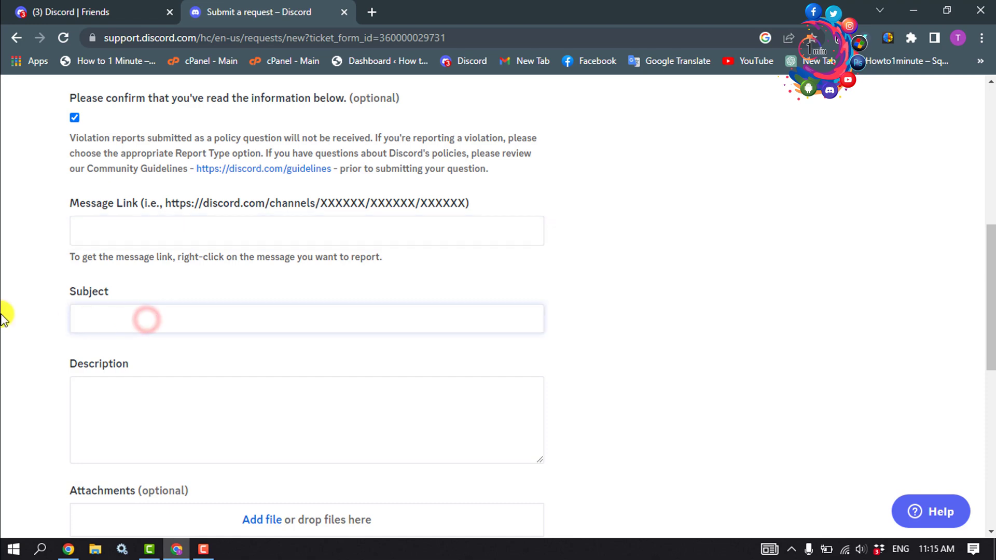
type("I want to report a server")
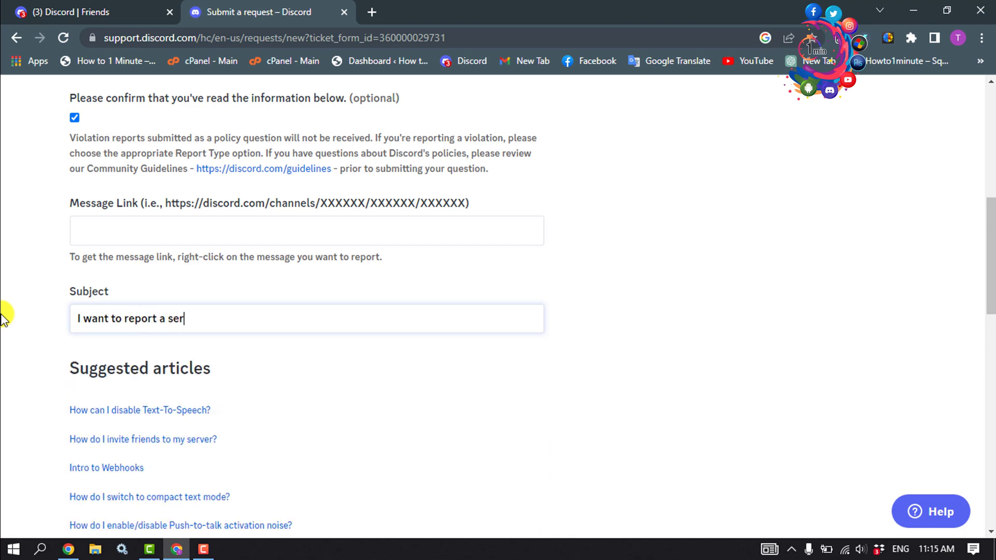
scroll(23, 253, "down", 8)
scroll(24, 254, "up", 1)
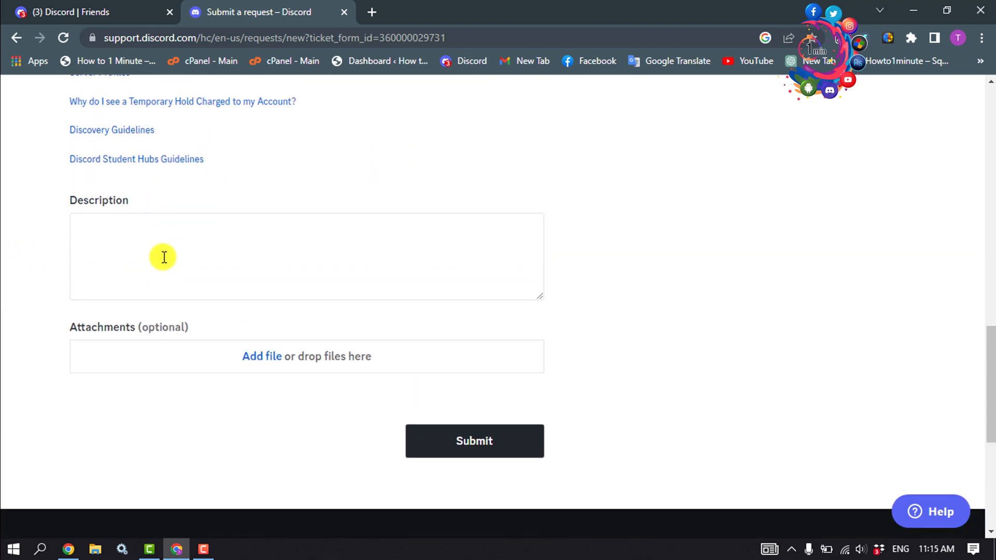
Step: Paste the copied server ID into the Description, then close the support tab with Ctrl+W
left_click(156, 239)
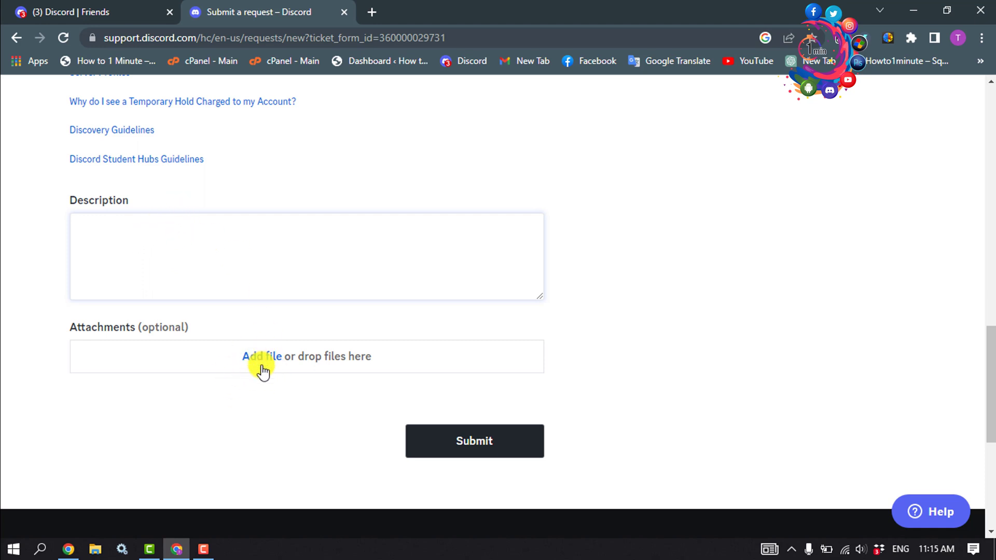
left_click(147, 249)
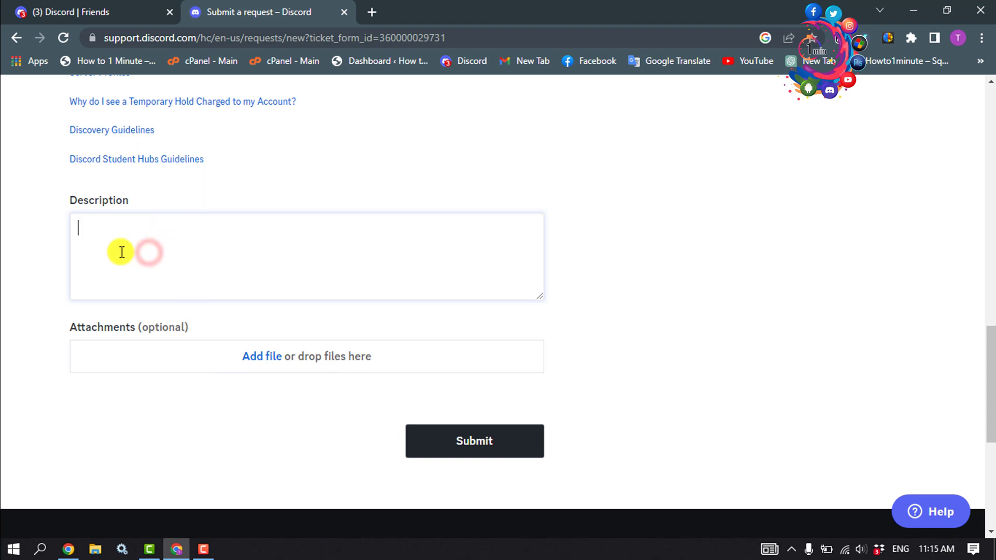
right_click(114, 238)
left_click(110, 238)
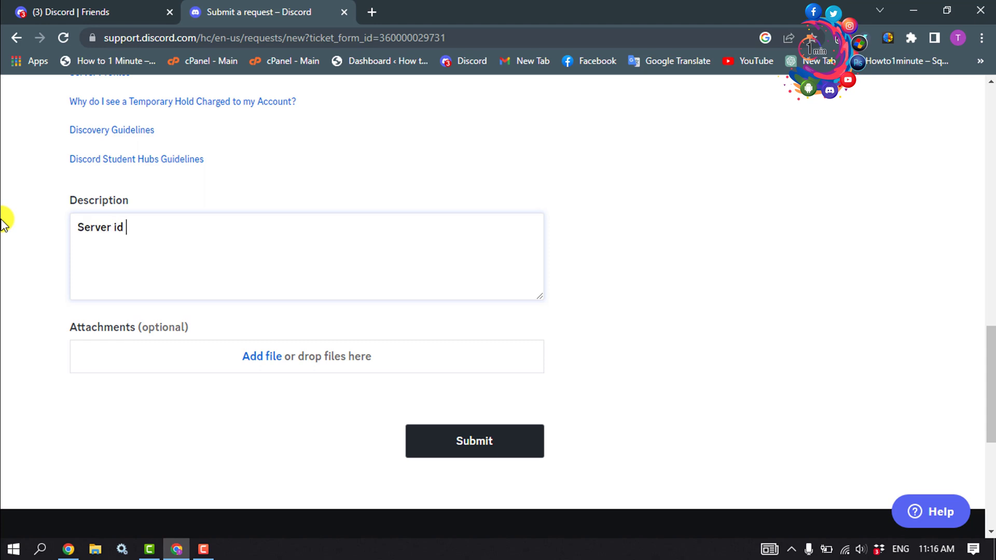
key("ctrl+v")
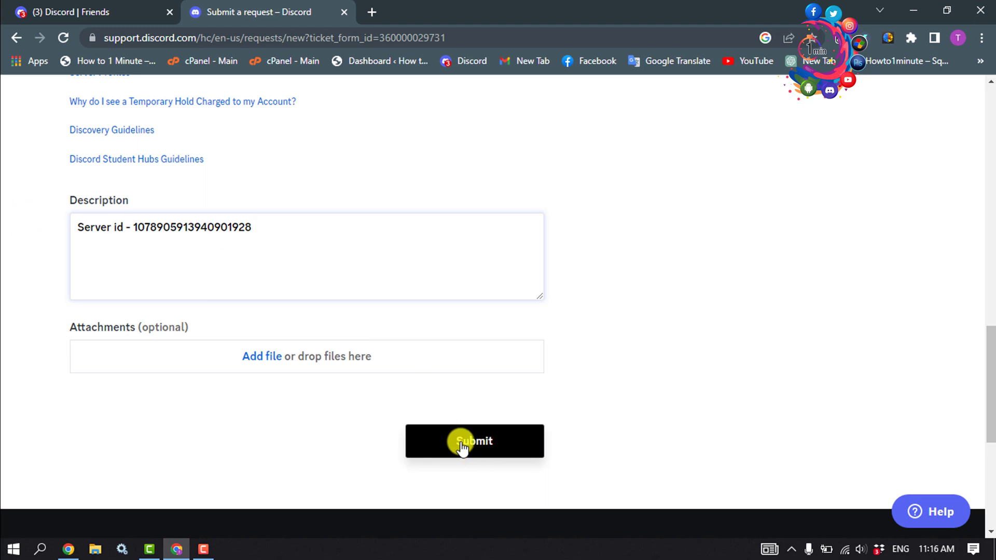
key("ctrl+w")
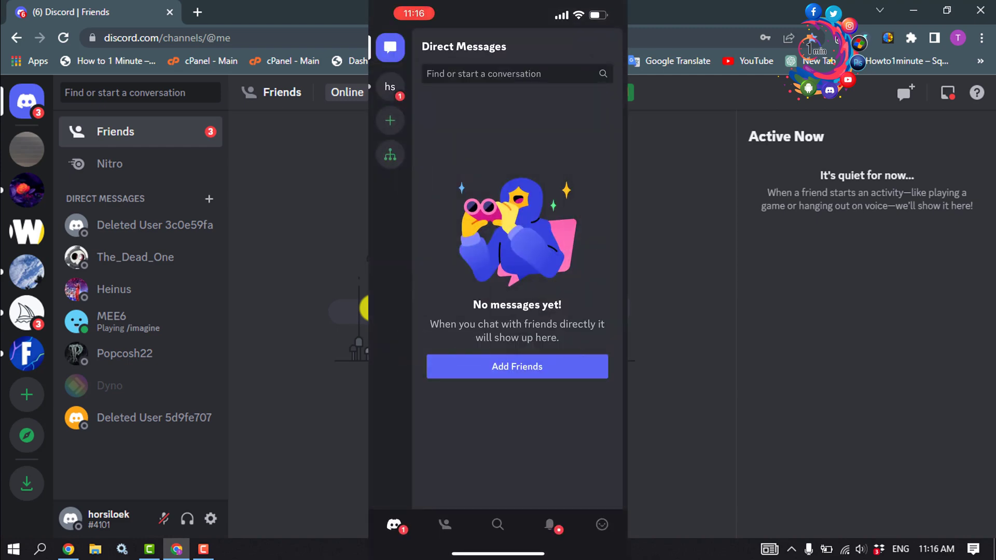
Step: Turn on Developer Mode in the phone app's Advanced settings
left_click(602, 524)
scroll(498, 270, "down", 10)
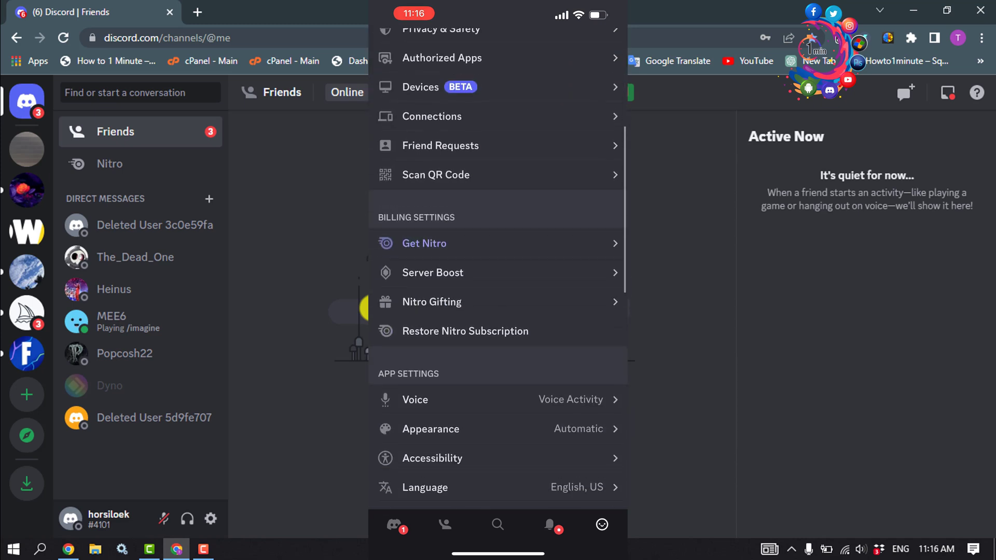
left_click(425, 394)
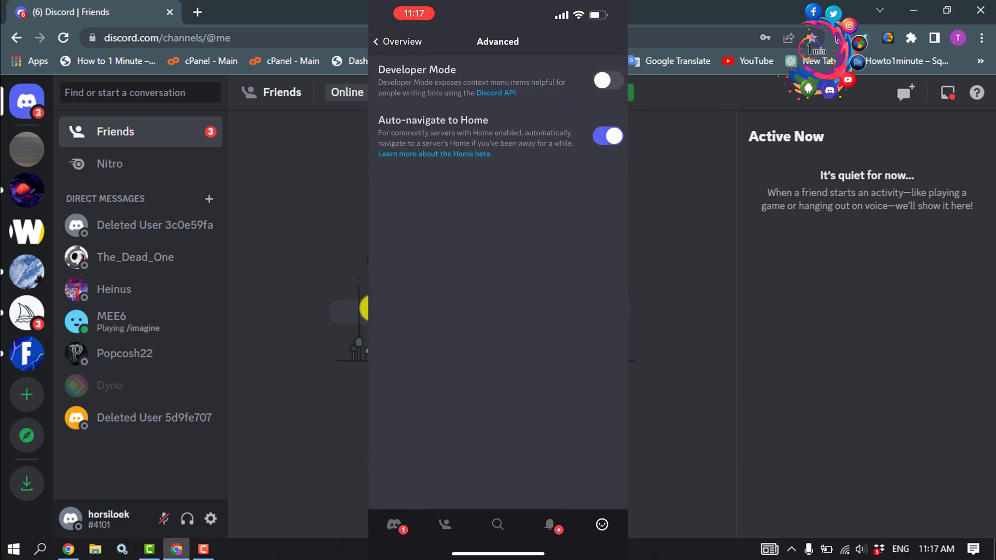
left_click(608, 80)
Step: Copy the ID of the user's own server from its options sheet
left_click(394, 525)
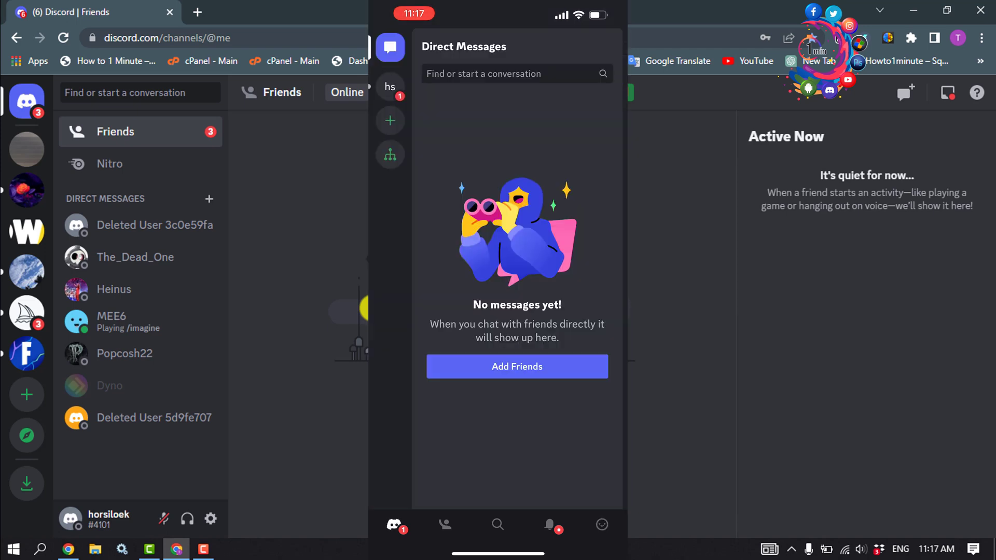
left_click(390, 87)
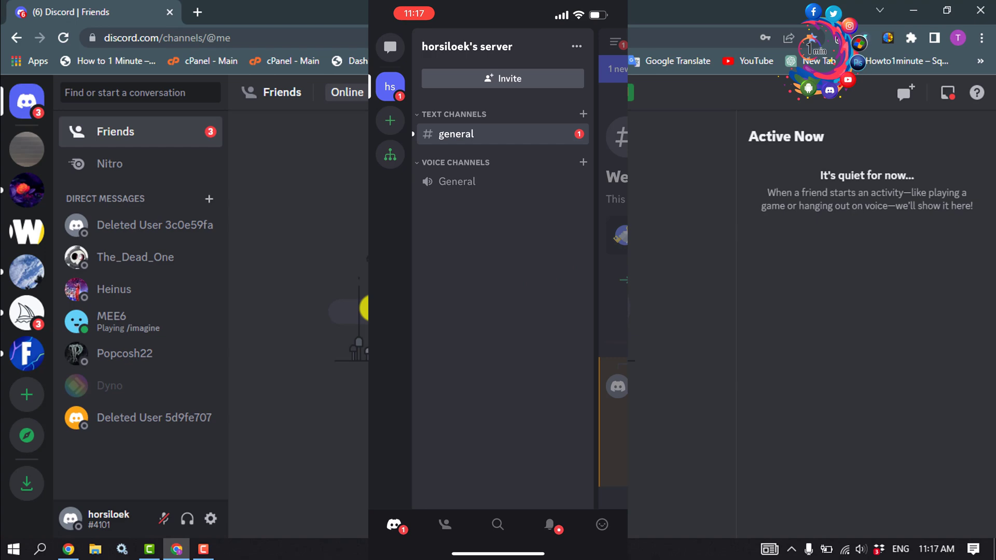
left_click(467, 46)
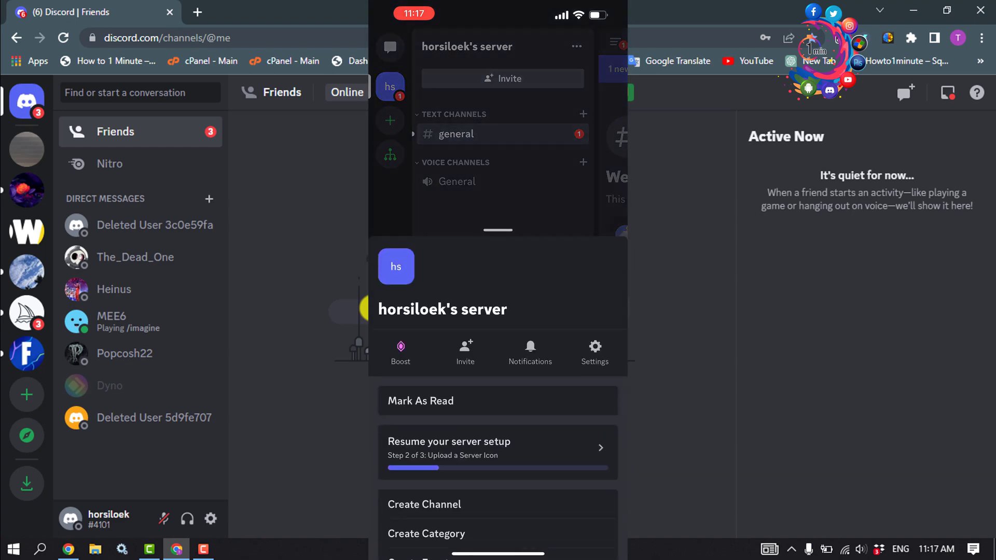
left_click_drag(498, 405, 498, 99)
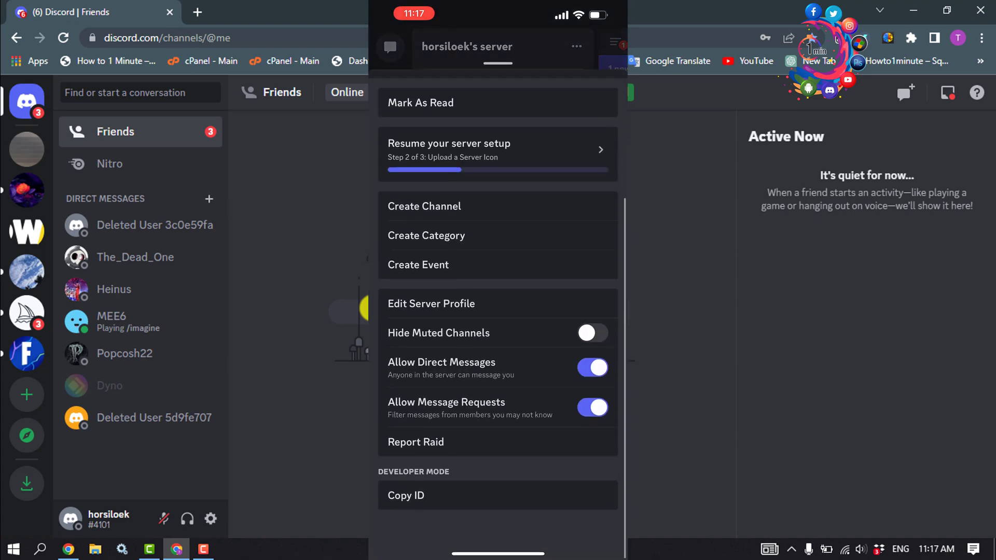
left_click(406, 525)
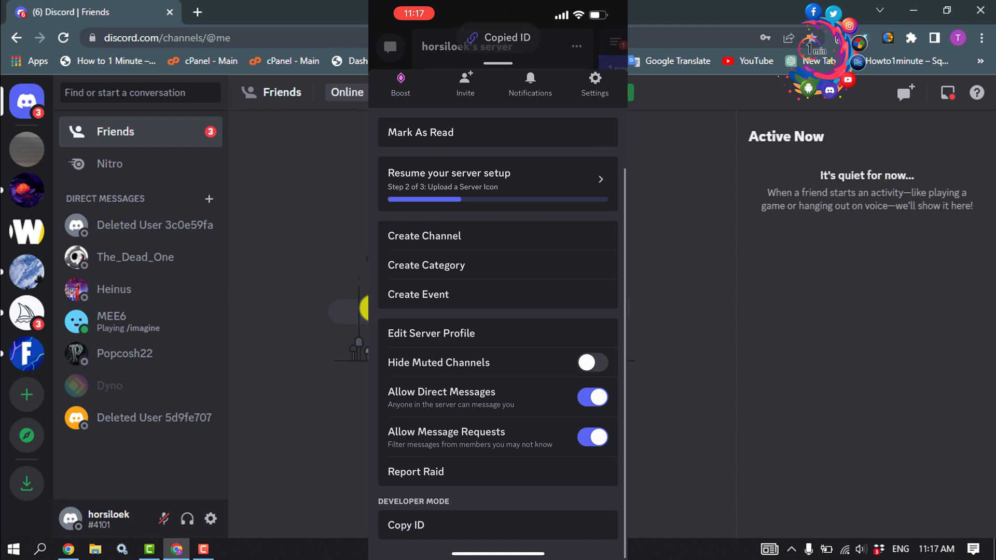
Step: Open the Discord support site in Chrome on the phone
left_click_drag(498, 554, 498, 363)
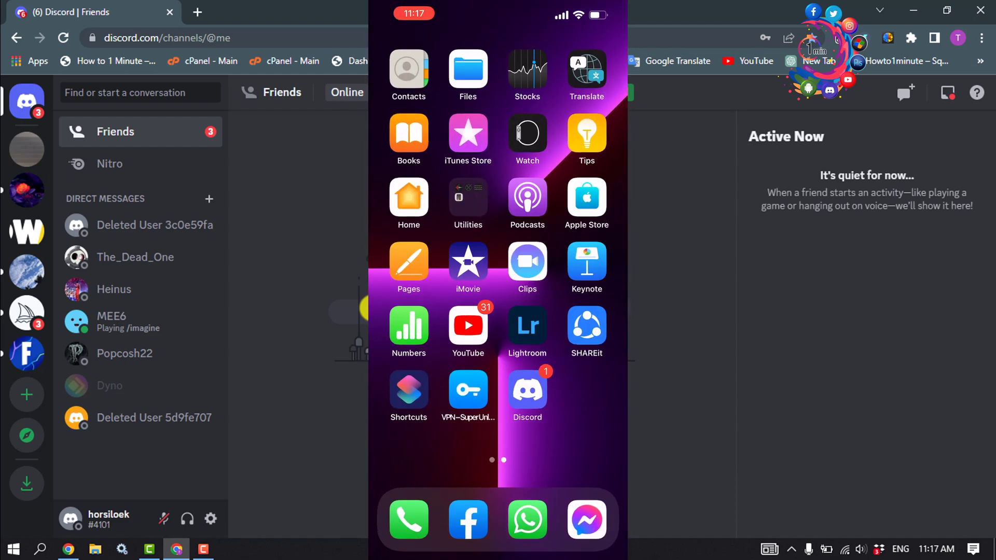
left_click_drag(415, 259, 571, 259)
left_click(468, 260)
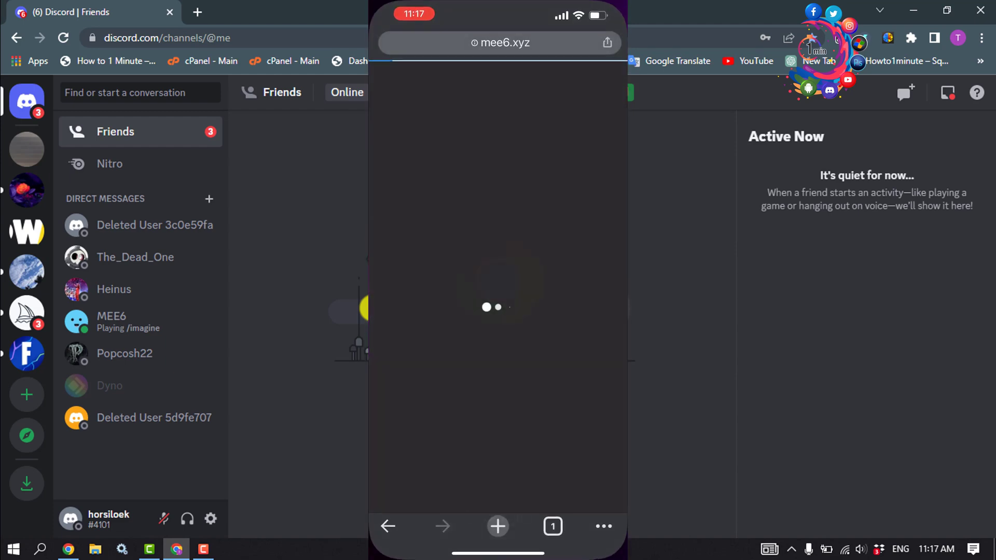
left_click(495, 40)
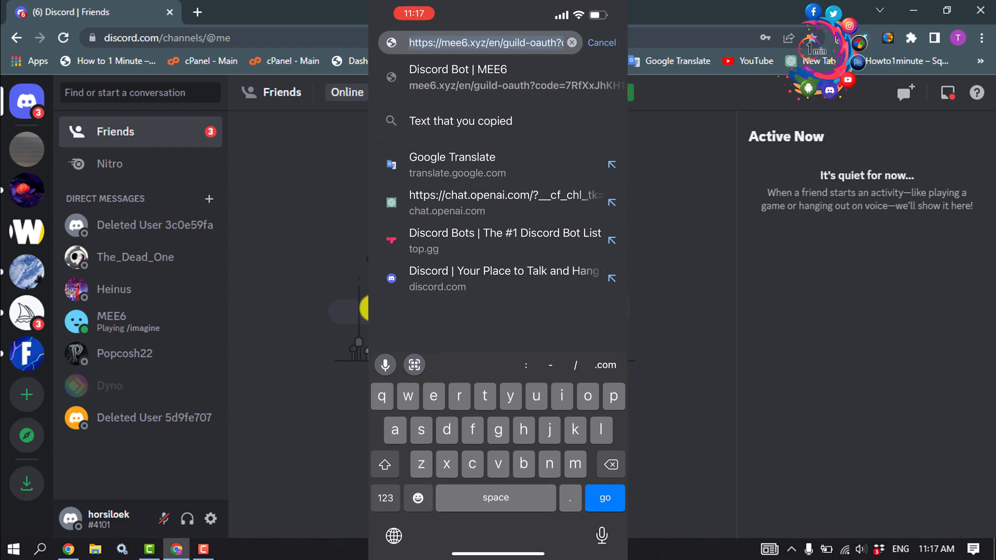
type("discord.com")
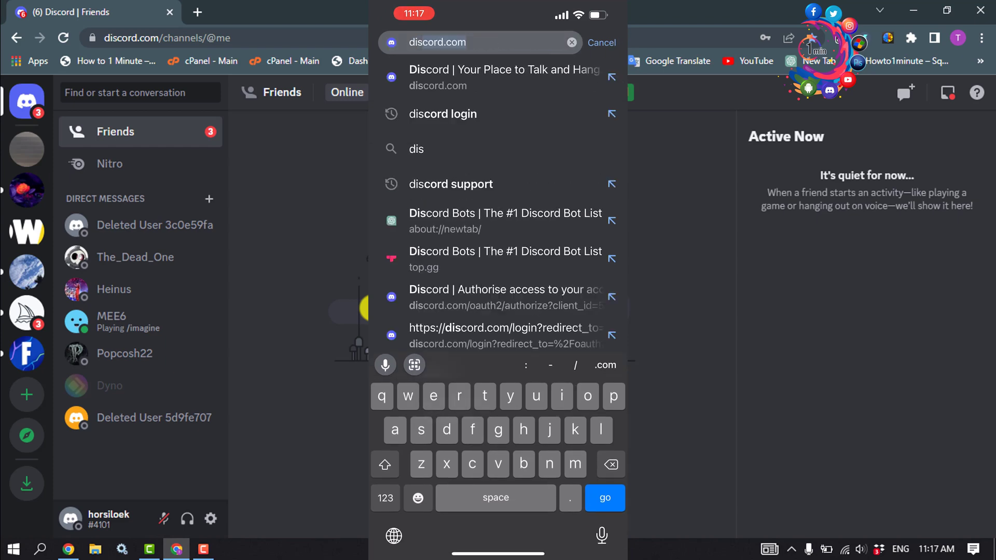
left_click(450, 184)
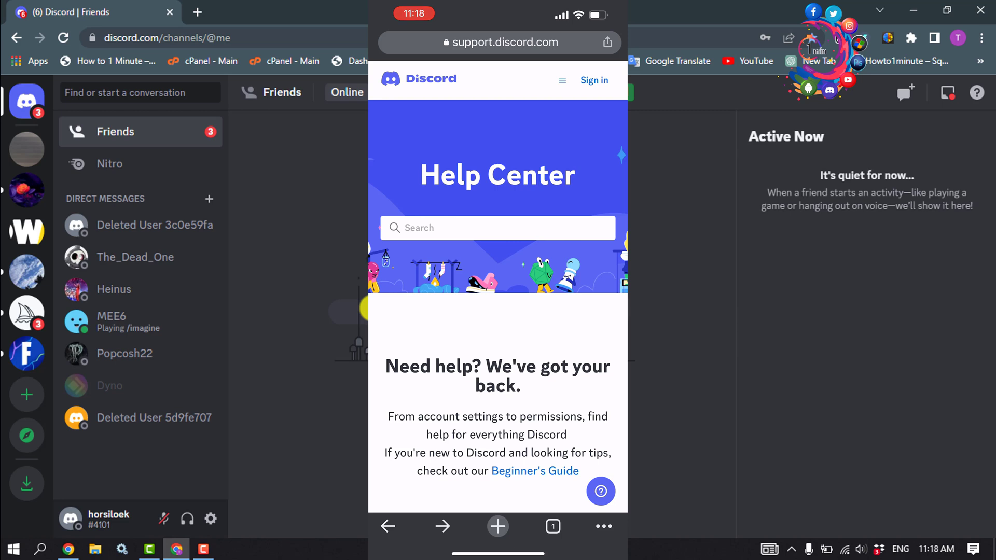
Step: Open the Submit a request form and choose Trust & Safety as the topic
left_click(562, 80)
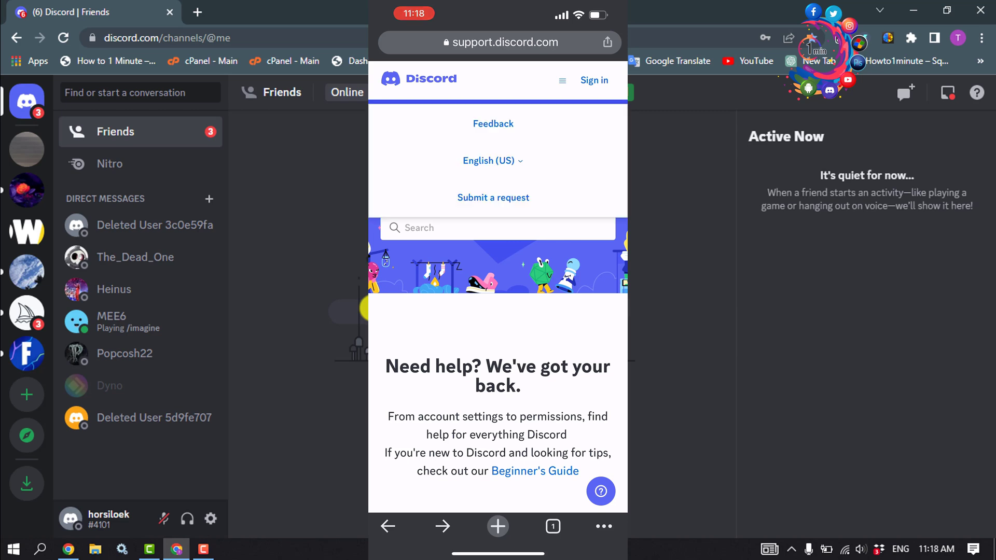
left_click(493, 198)
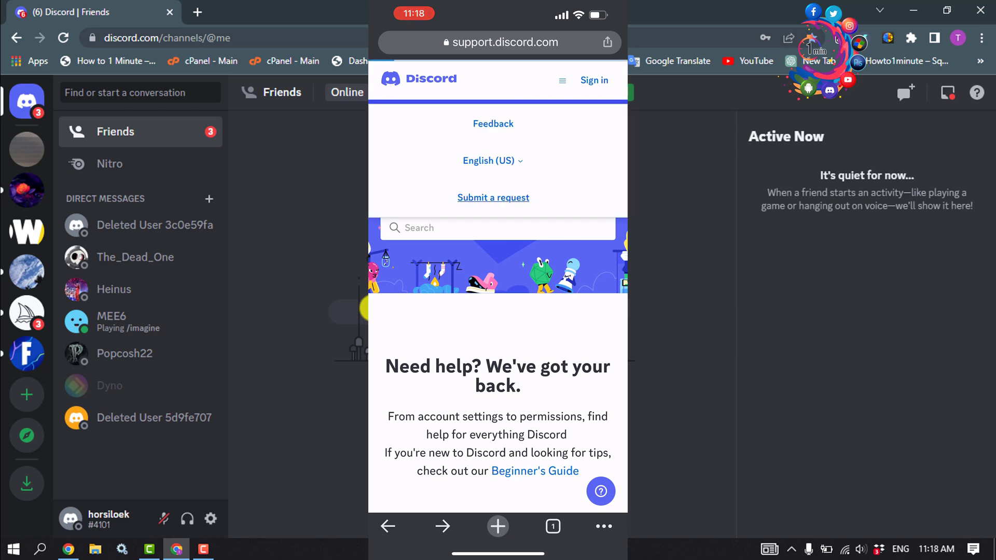
left_click(498, 261)
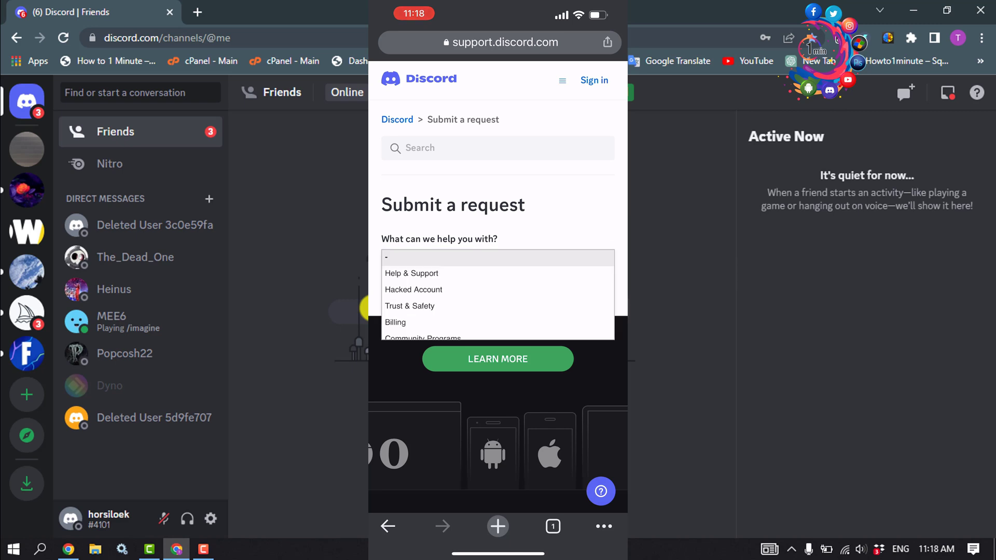
left_click(409, 306)
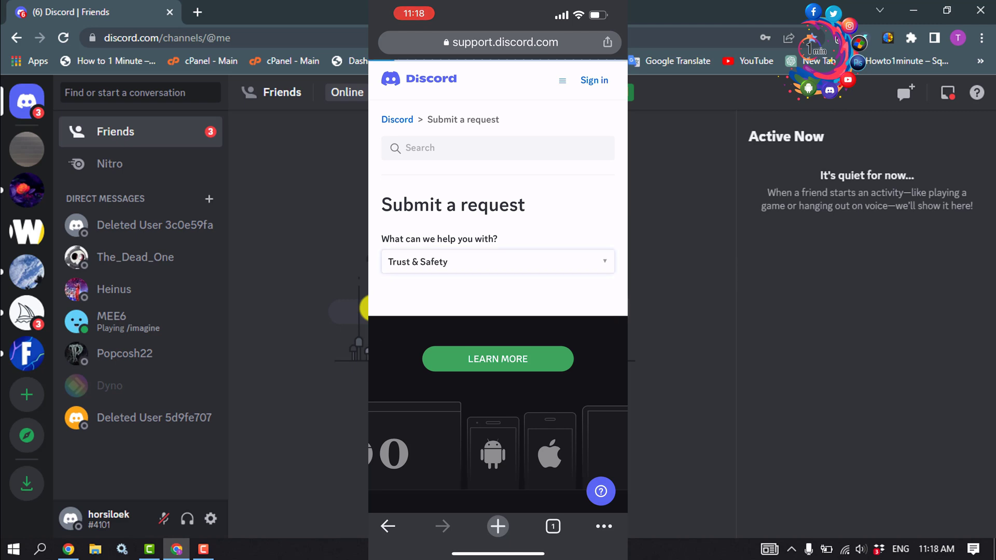
Step: Set How can we help? to Report spam and the report type to Spam from a user or bot
scroll(498, 294, "down", 2)
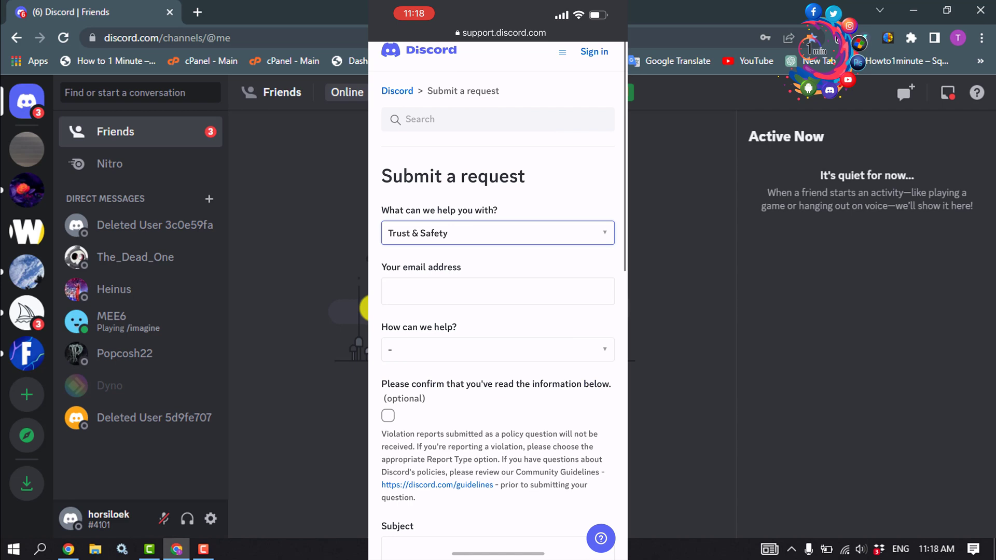
scroll(498, 294, "down", 2)
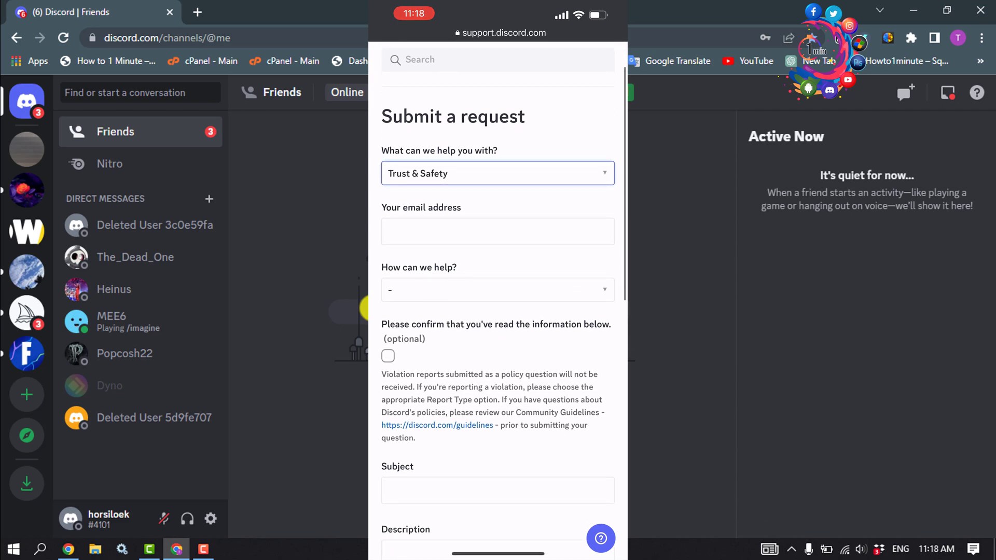
left_click(498, 289)
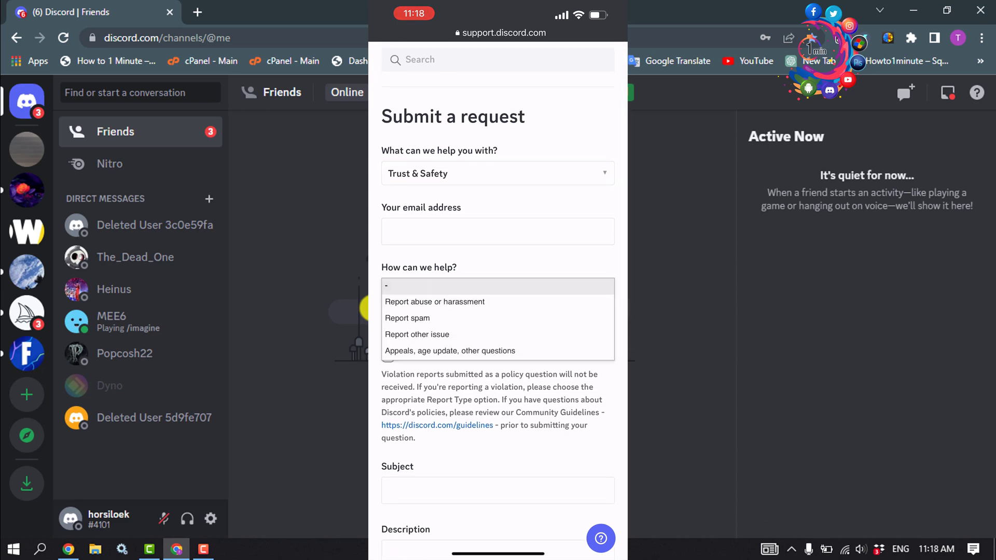
left_click(407, 318)
scroll(498, 294, "down", 2)
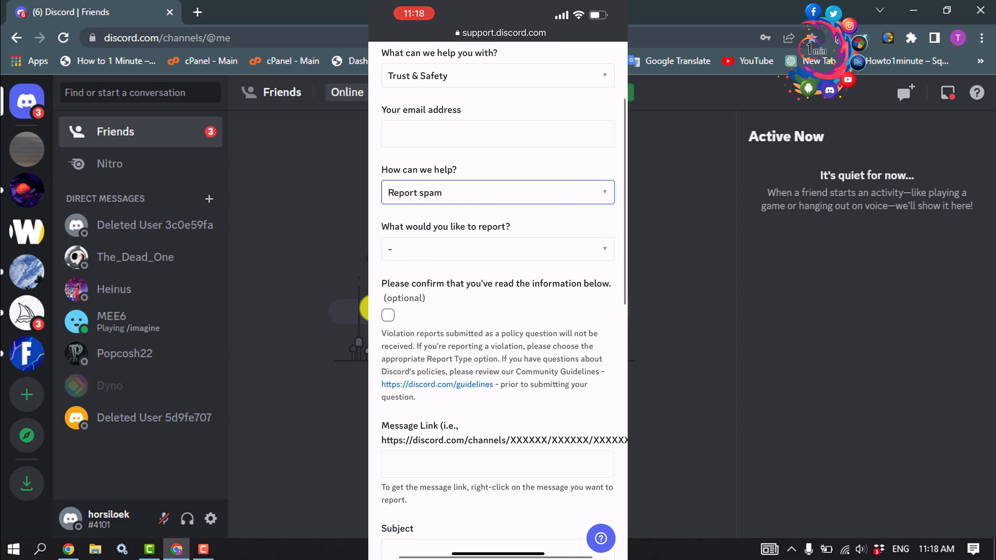
left_click(498, 249)
left_click(427, 261)
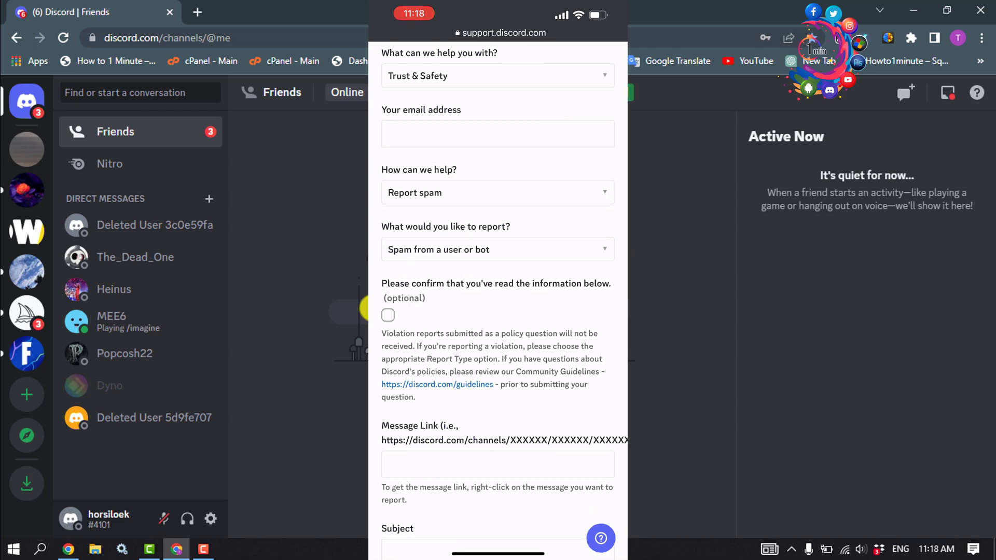
scroll(498, 295, "down", 1)
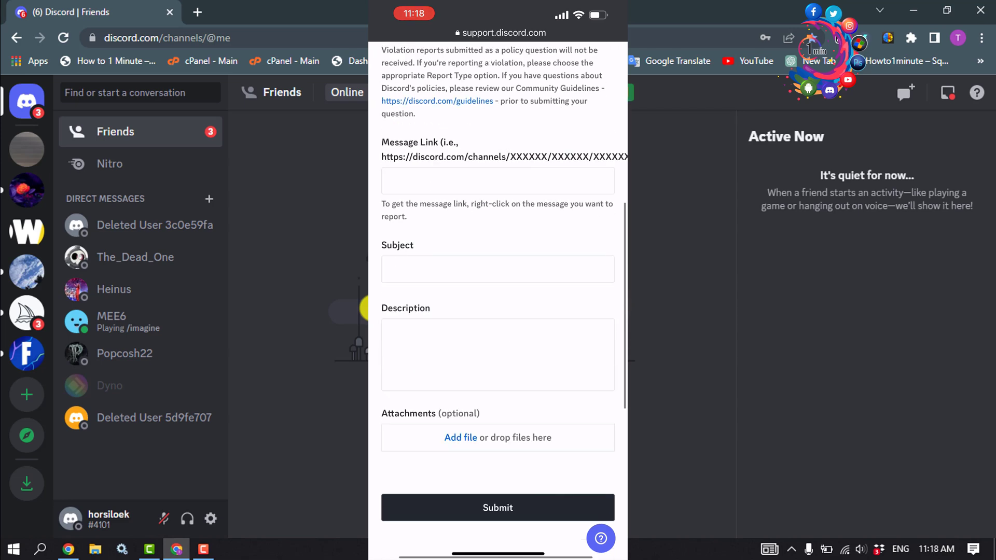
Step: Type 'Server id' in the Description and paste the copied server ID after it
left_click(500, 327)
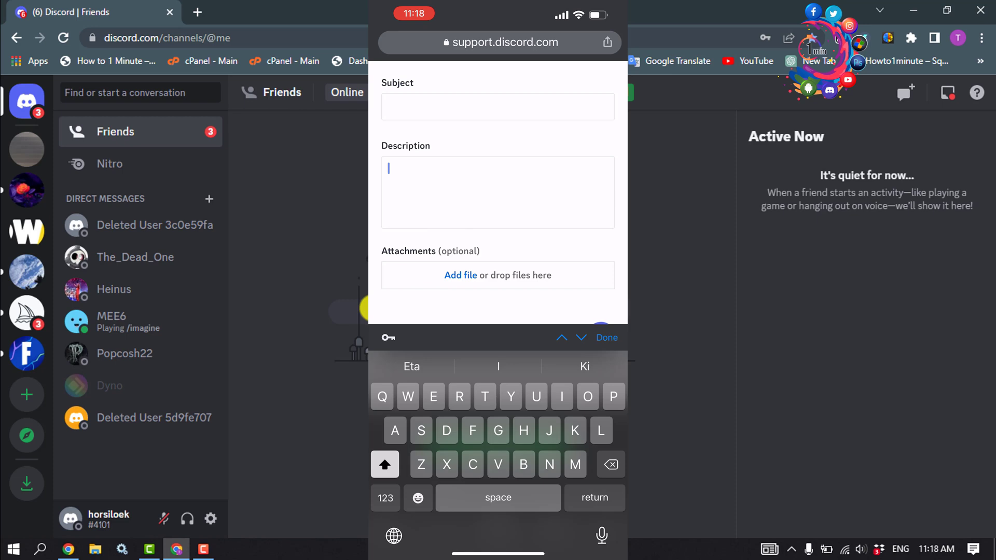
type("Server id")
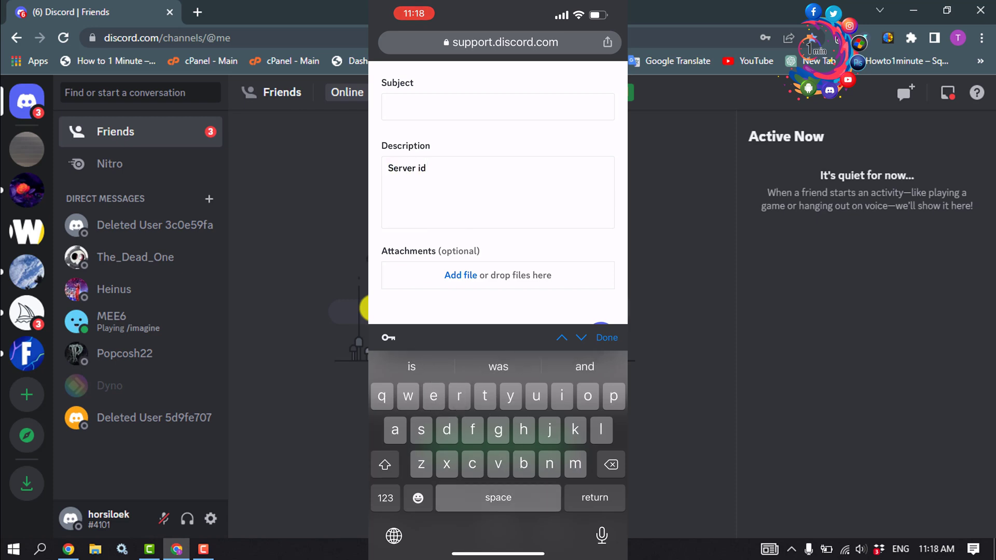
left_click(427, 168)
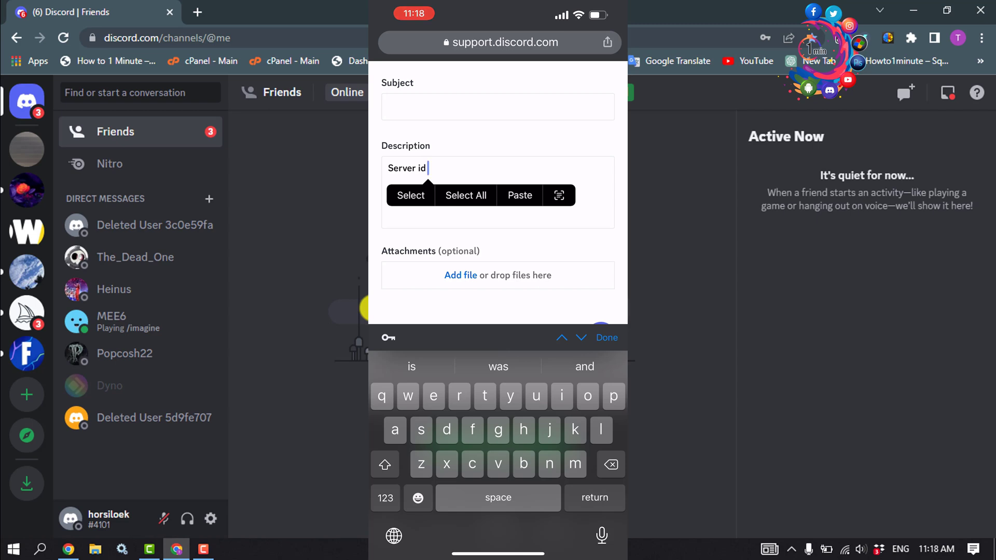
left_click(520, 195)
scroll(498, 192, "down", 5)
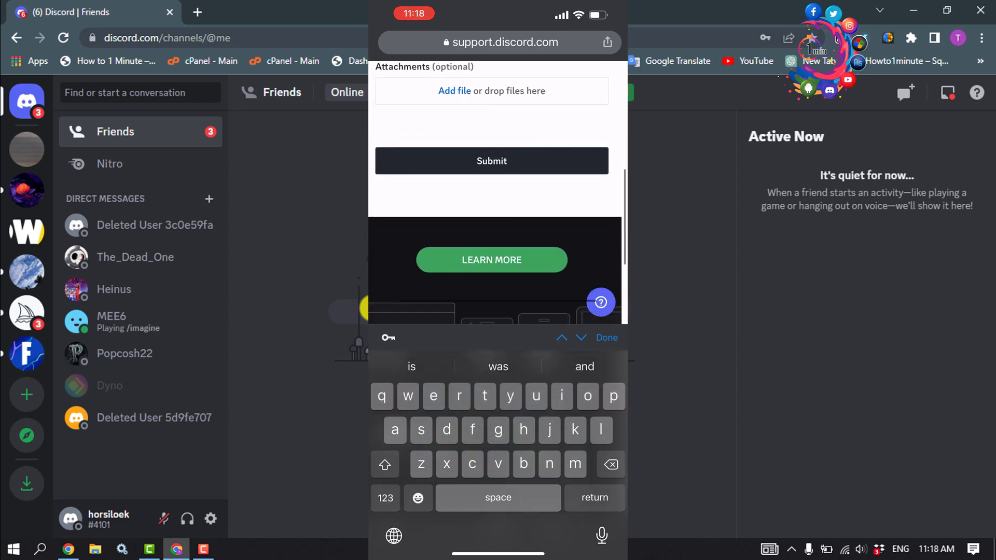